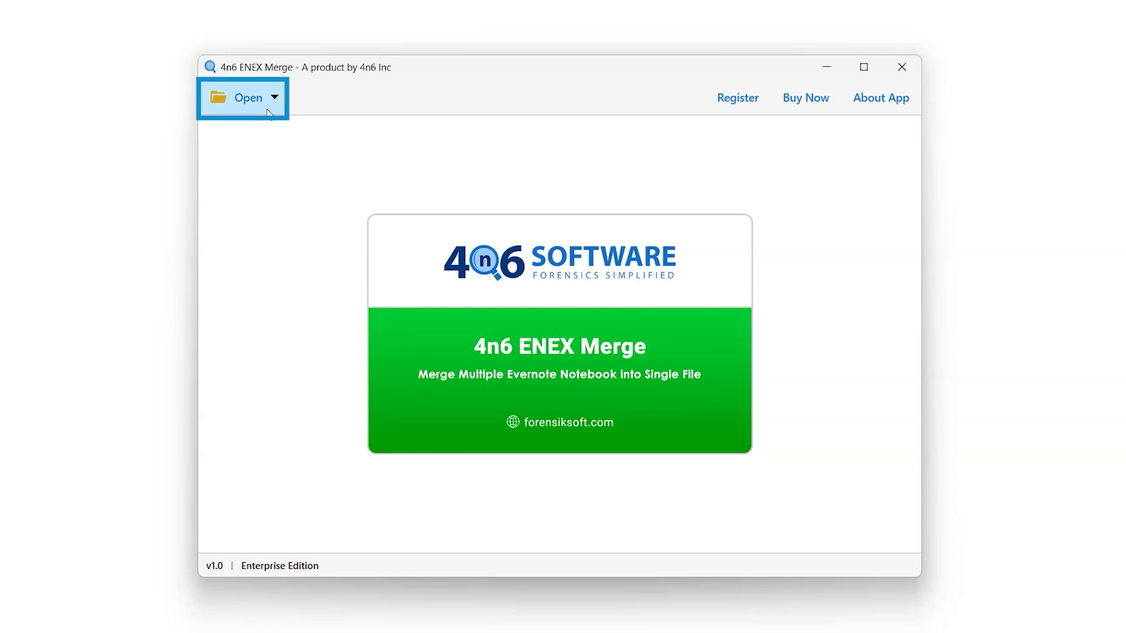
Open the Open dropdown to reach the options for adding ENEX source files.
{"action": "left_click", "coordinate": [267, 113]}
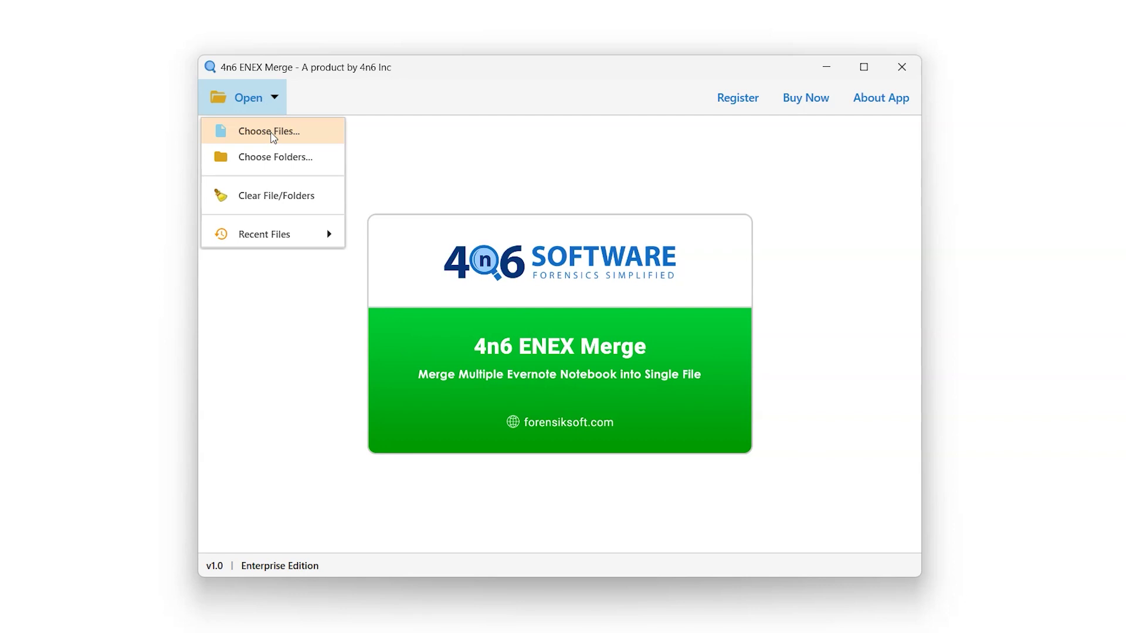
Use Choose Files to load all 30 .enex files from the My Notes folder.
{"action": "left_click", "coordinate": [270, 132]}
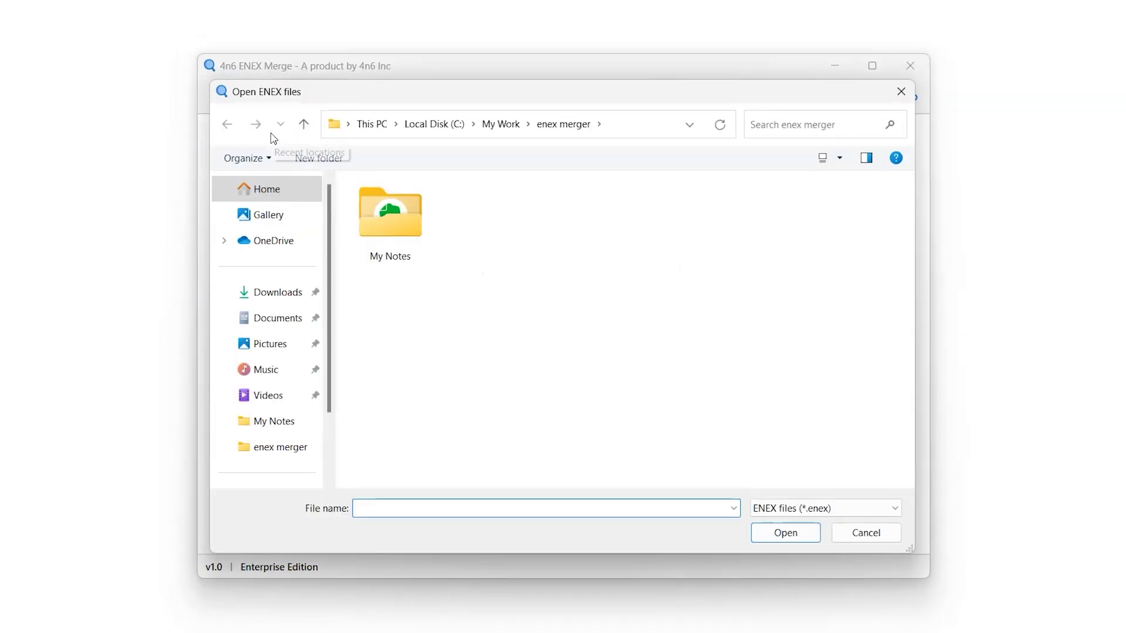
{"action": "left_click", "coordinate": [376, 227]}
{"action": "double_click", "coordinate": [375, 228]}
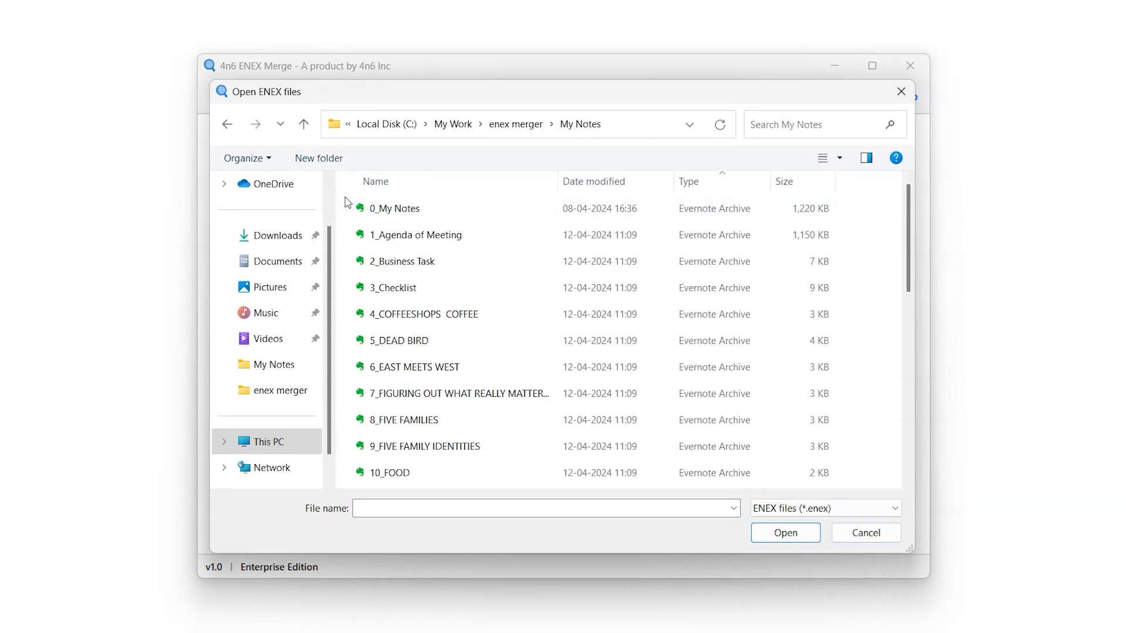
{"action": "mouse_move", "coordinate": [345, 198]}
{"action": "left_mouse_down"}
{"action": "mouse_move", "coordinate": [449, 346]}
{"action": "mouse_move", "coordinate": [460, 504]}
{"action": "left_mouse_up"}
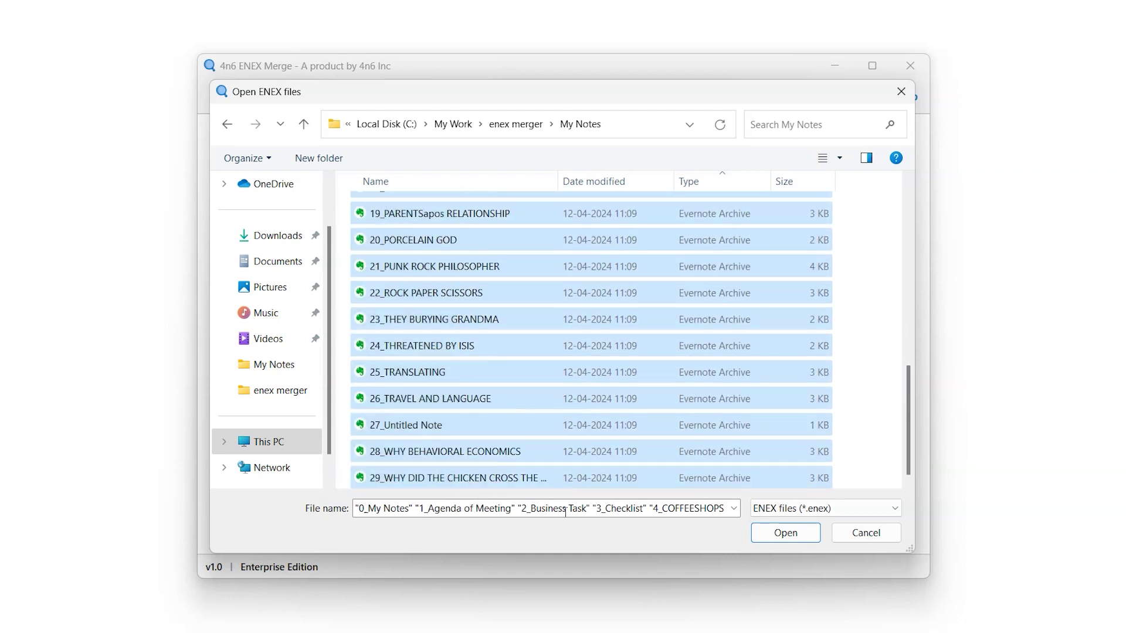
{"action": "left_click", "coordinate": [778, 540]}
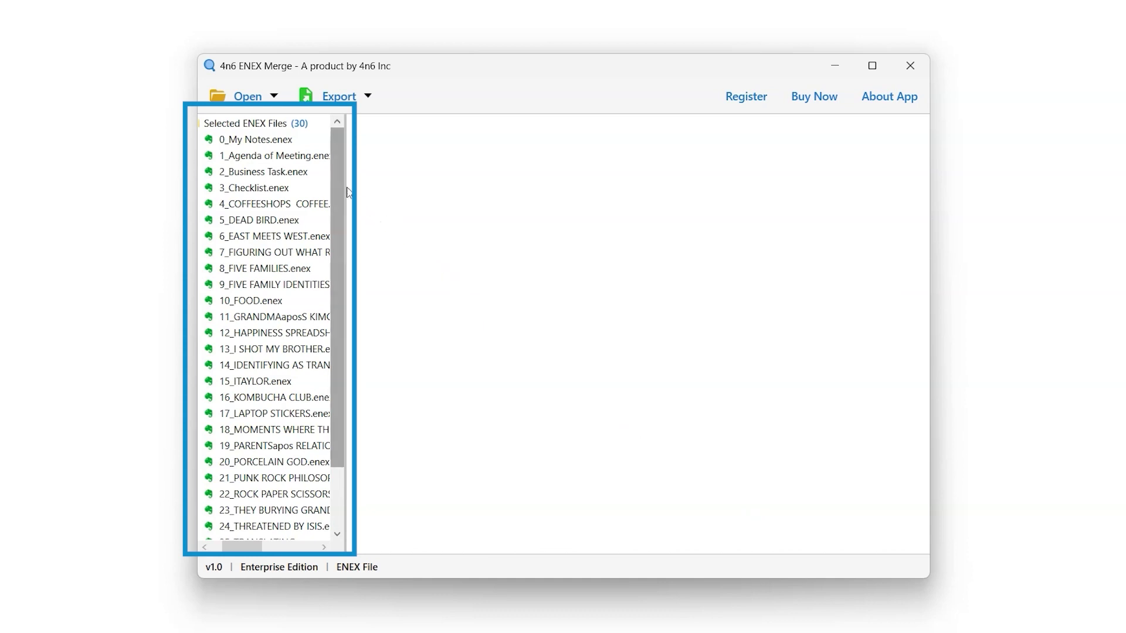
List the 29 notes of 0_My Notes.enex and scroll through the Agenda of Meeting preview.
{"action": "left_click", "coordinate": [298, 143]}
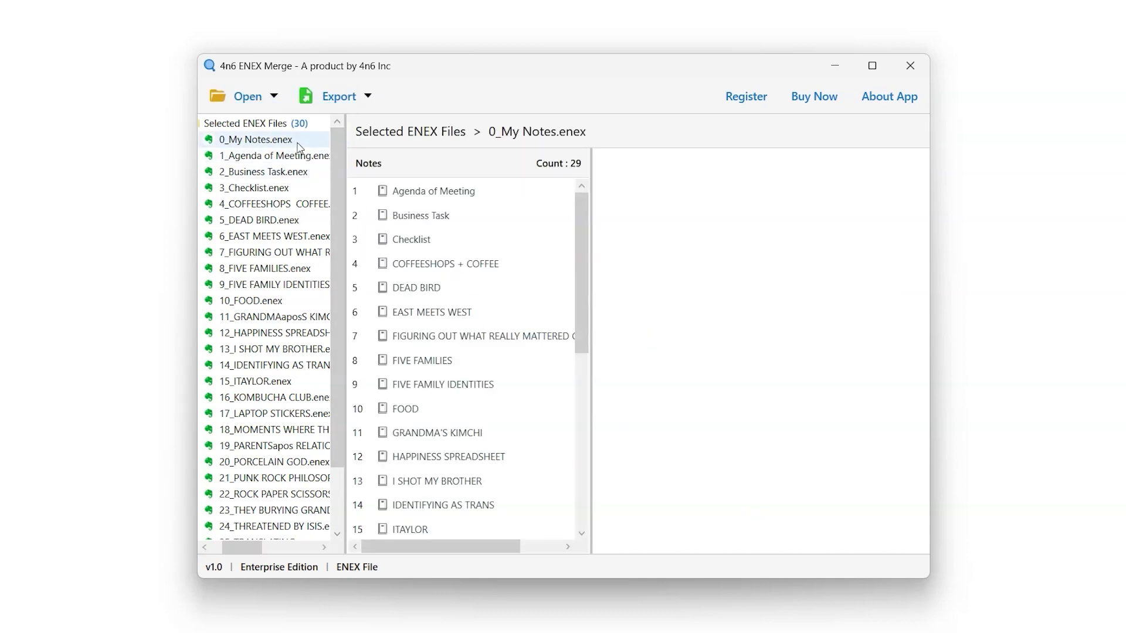
{"action": "left_click", "coordinate": [403, 198]}
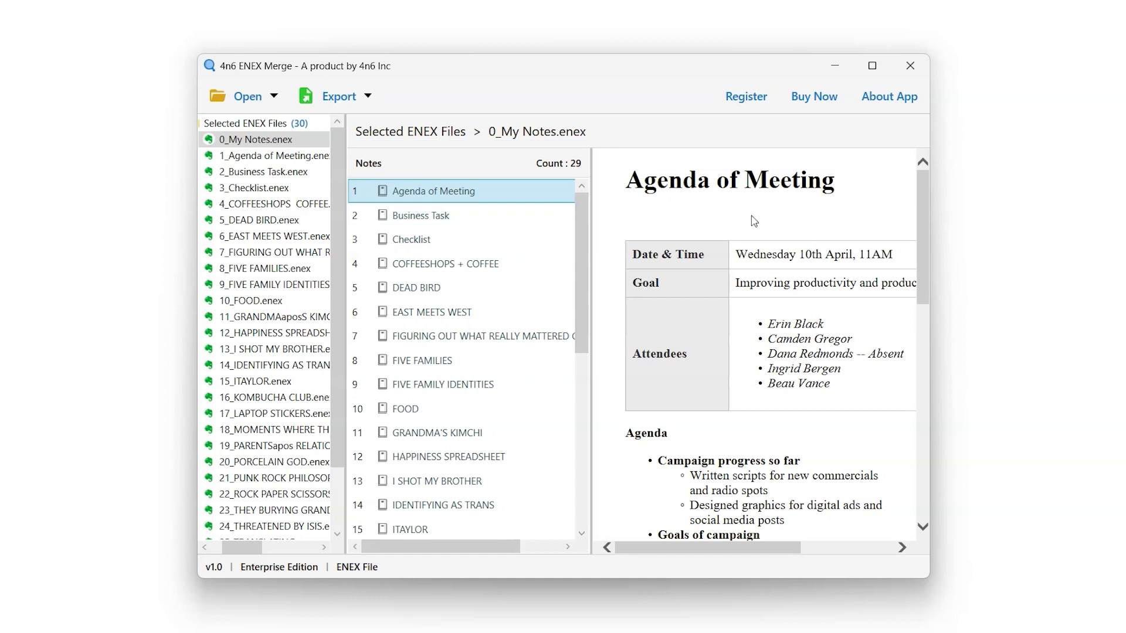
{"action": "mouse_move", "coordinate": [919, 279]}
{"action": "left_mouse_down"}
{"action": "mouse_move", "coordinate": [917, 455]}
{"action": "mouse_move", "coordinate": [929, 497]}
{"action": "left_mouse_up"}
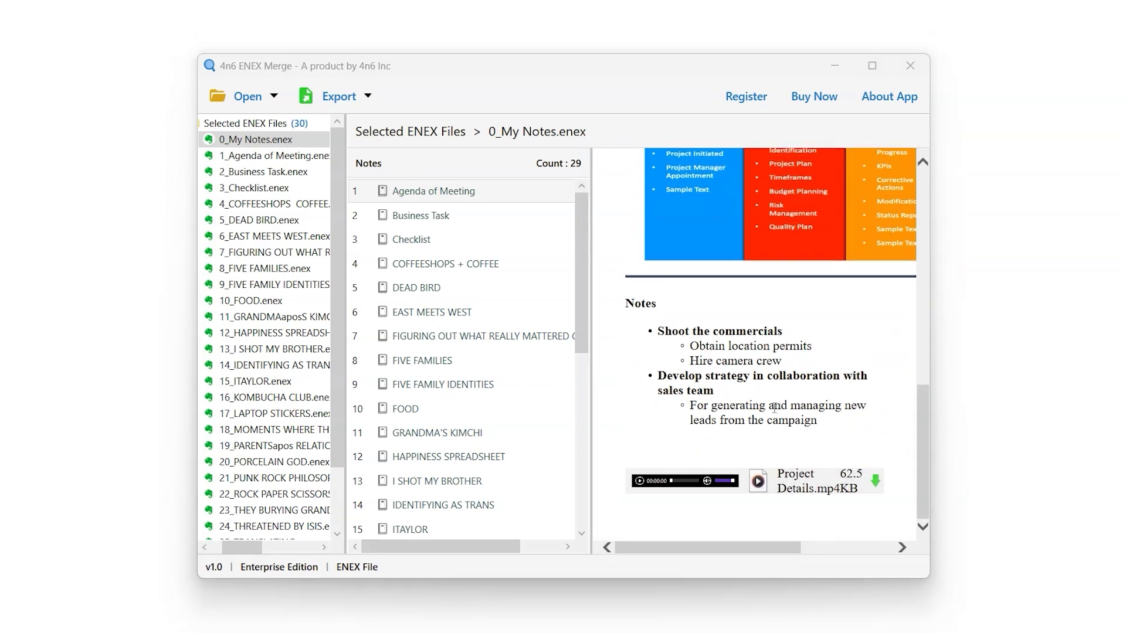
Open Export > Merge, leave 'Delete old folders' off, and enable 'Open folder after export is done'.
{"action": "left_click", "coordinate": [363, 110]}
{"action": "left_click", "coordinate": [360, 132]}
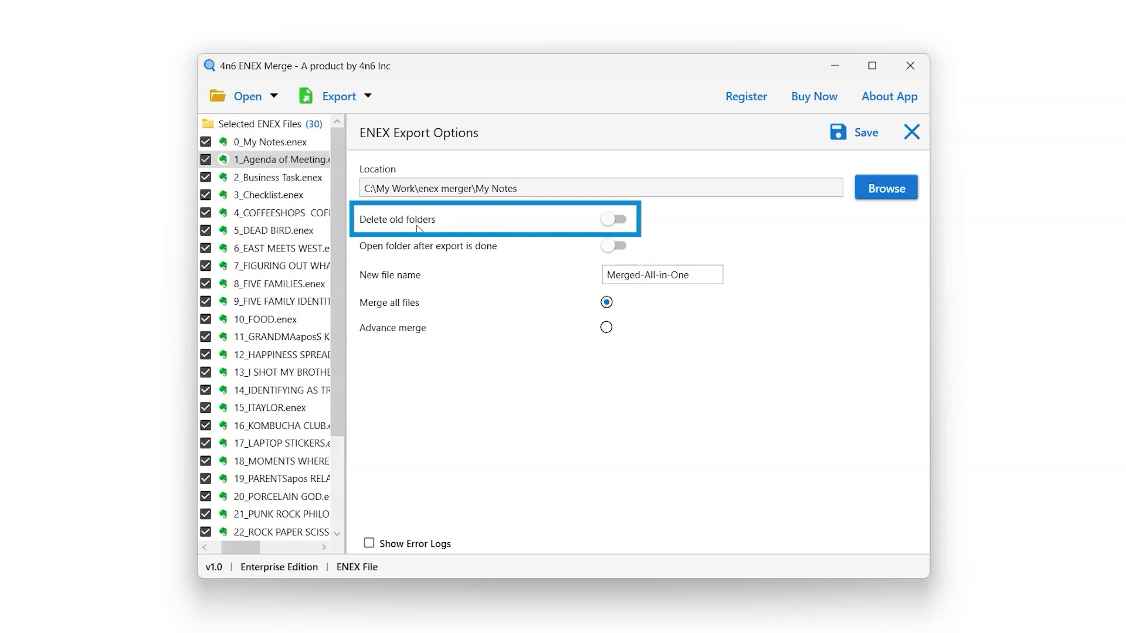
{"action": "left_click", "coordinate": [613, 226]}
{"action": "left_click", "coordinate": [613, 226]}
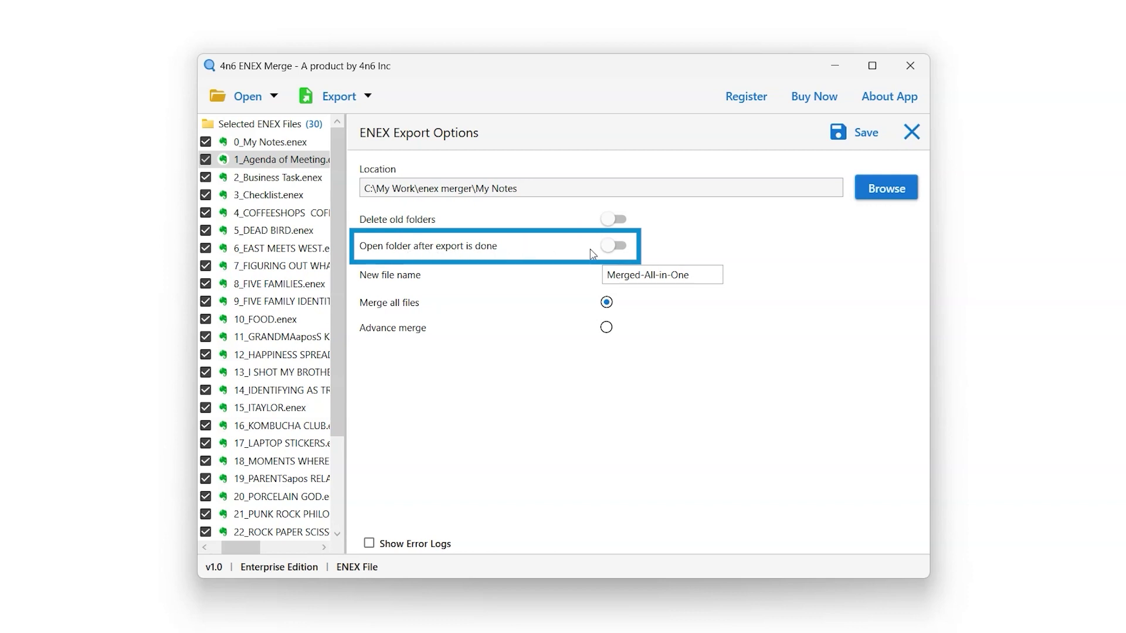
{"action": "left_click", "coordinate": [610, 250]}
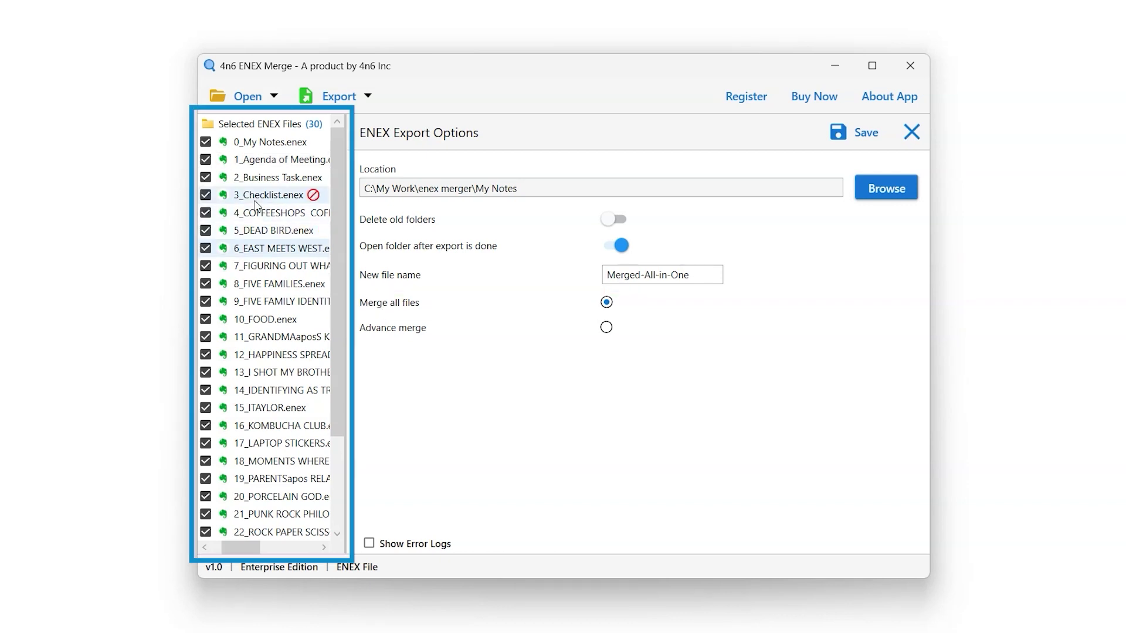
Uncheck files 1_Agenda of Meeting, 5_DEAD BIRD, 10_FOOD and 13_I SHOT MY BROTHER.
{"action": "left_click", "coordinate": [205, 159]}
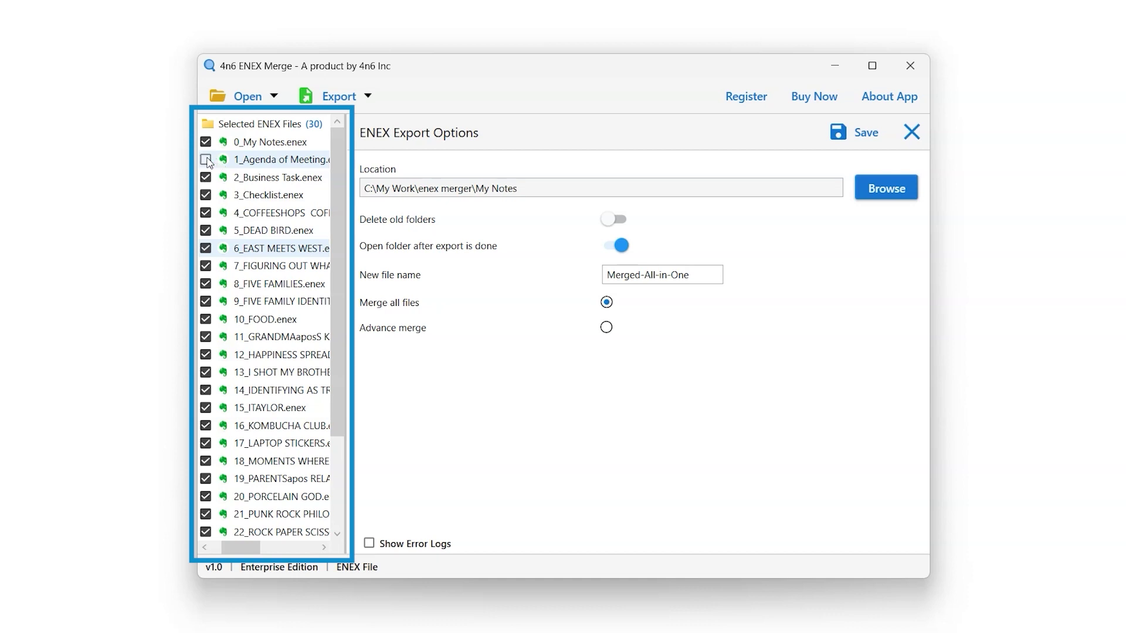
{"action": "left_click", "coordinate": [205, 230]}
{"action": "left_click", "coordinate": [205, 319]}
{"action": "left_click", "coordinate": [206, 372]}
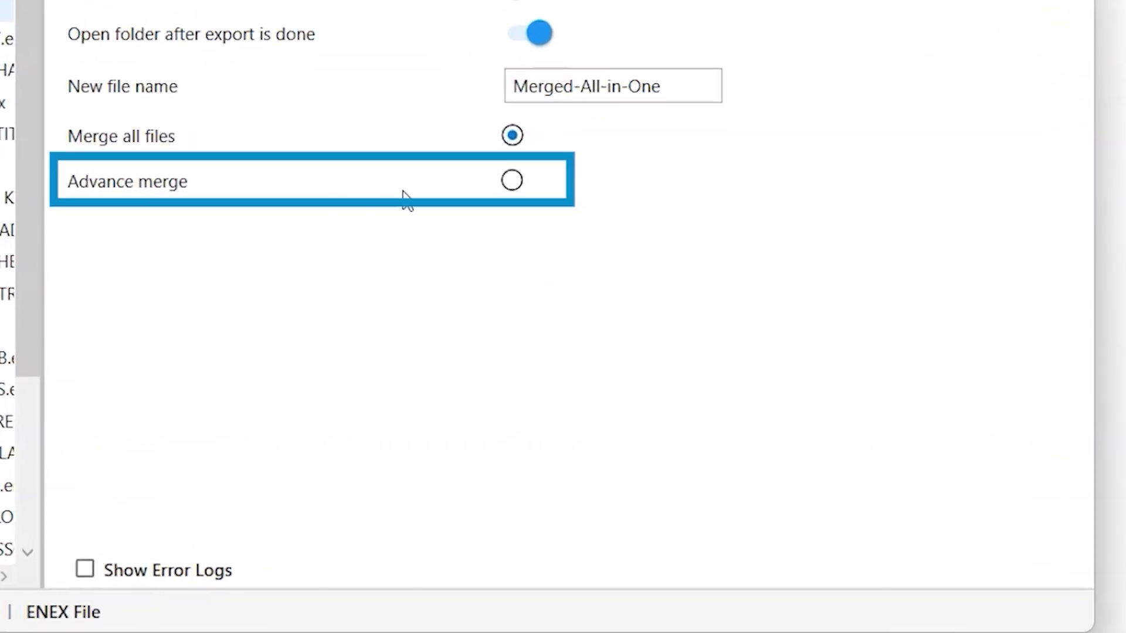
Choose Advance merge, exclude Business Task, Checklist and DEAD BIRD notes, then save the merge.
{"action": "left_click", "coordinate": [510, 180]}
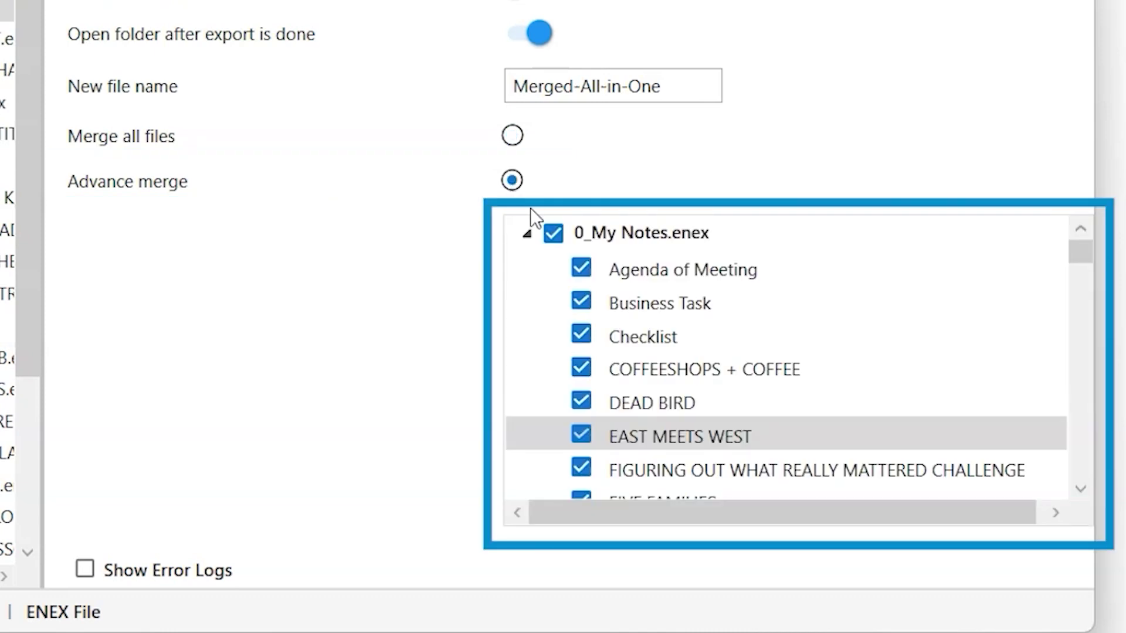
{"action": "left_click", "coordinate": [587, 304]}
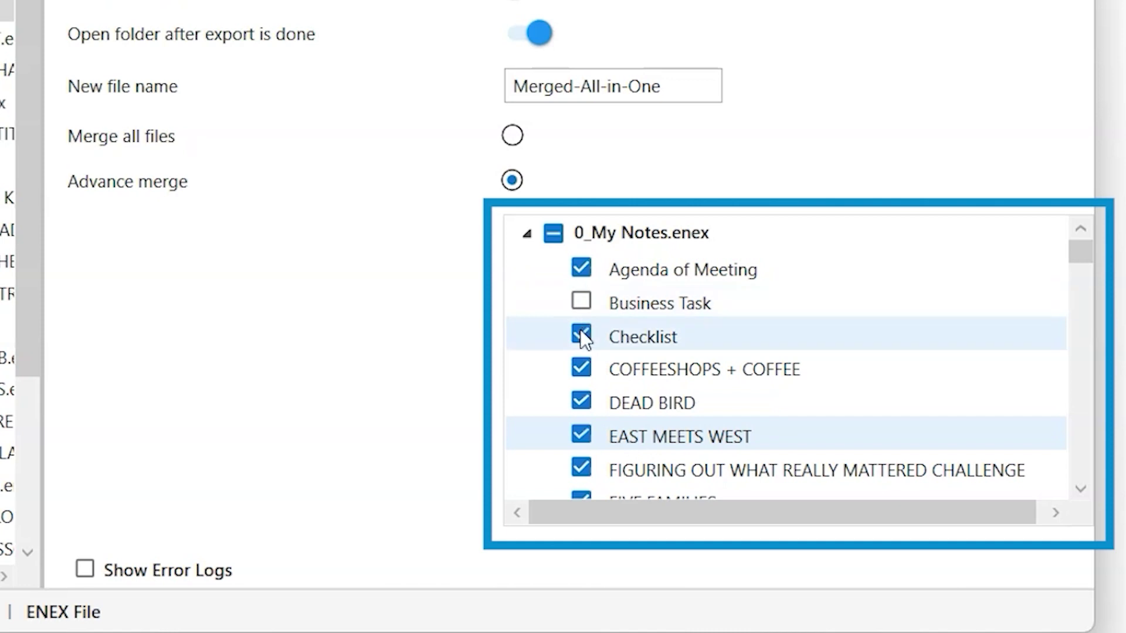
{"action": "left_click", "coordinate": [580, 332]}
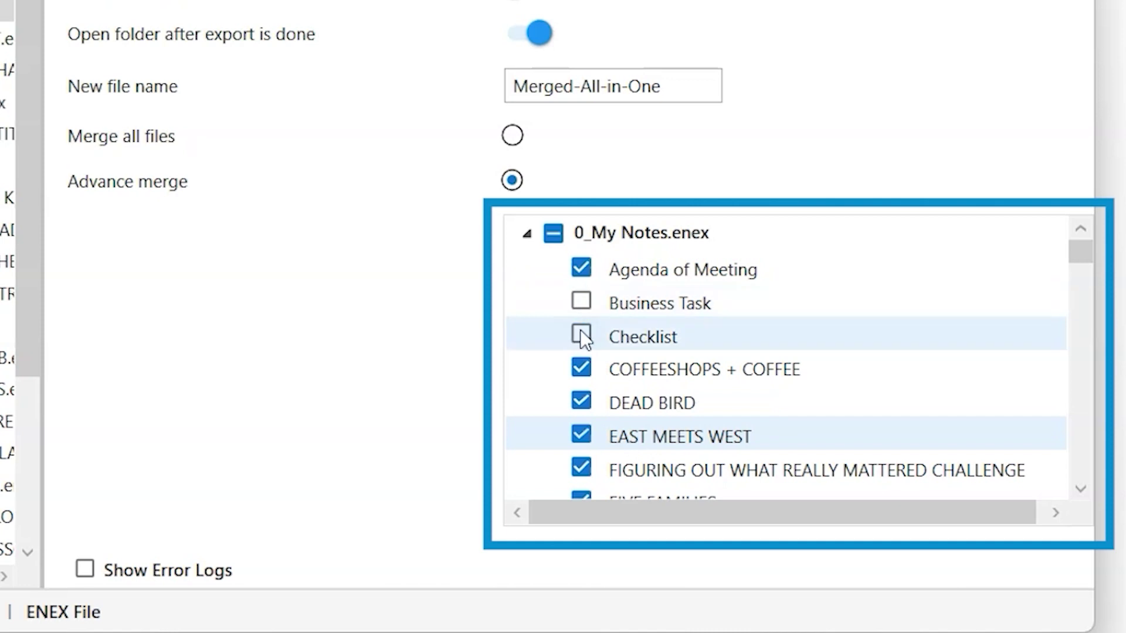
{"action": "left_click", "coordinate": [576, 403]}
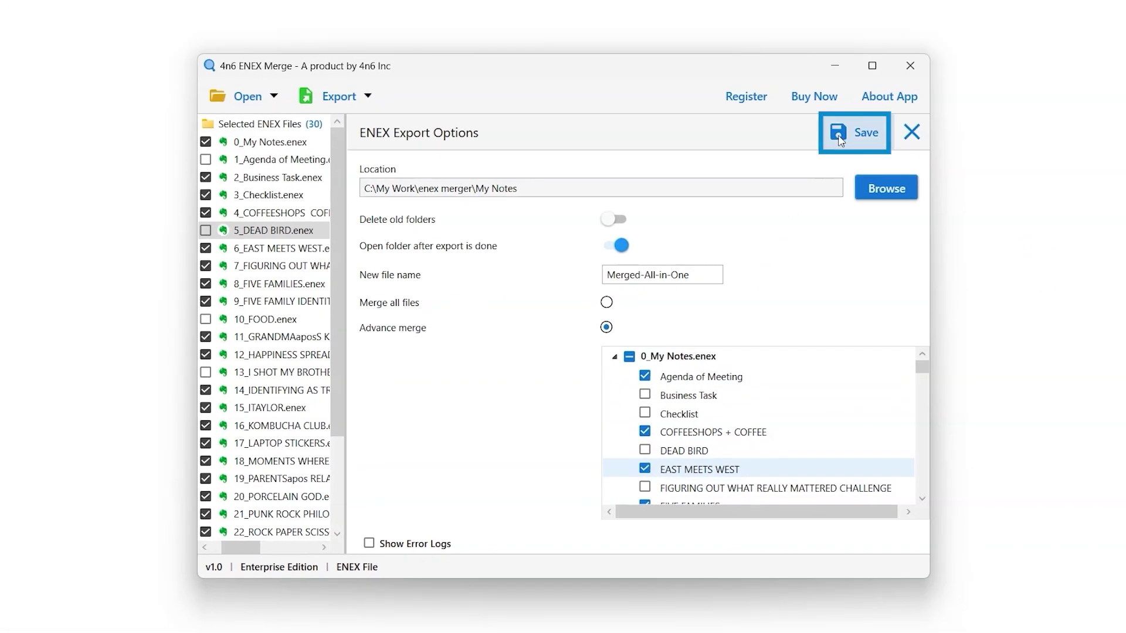
{"action": "left_click", "coordinate": [840, 139]}
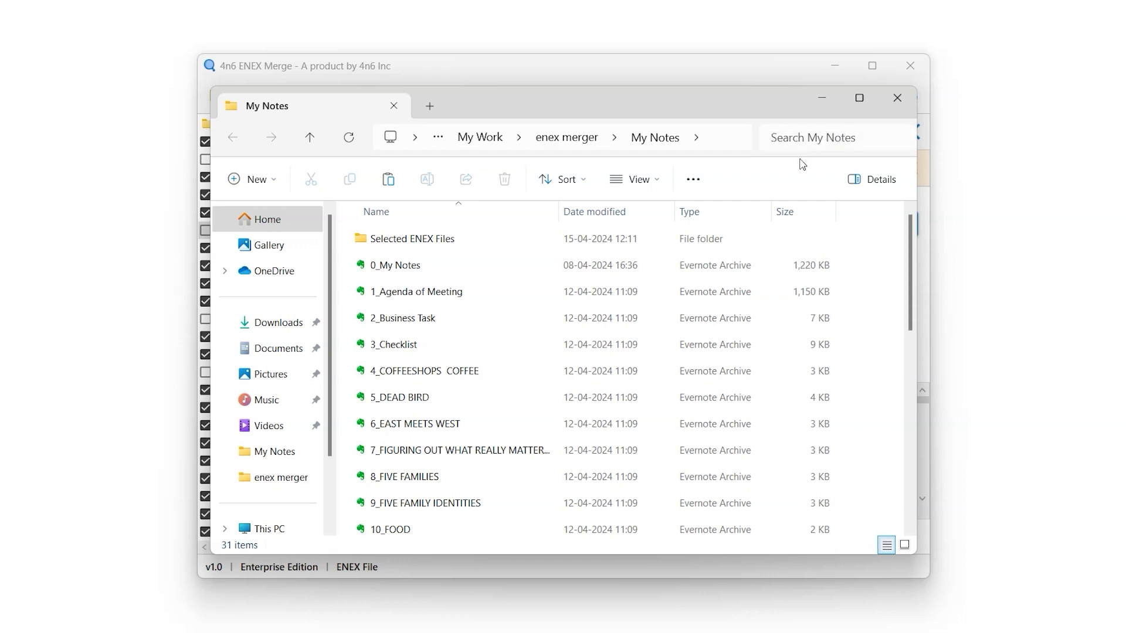
Open the Selected ENEX Files folder inside the My Notes output folder.
{"action": "double_click", "coordinate": [605, 240]}
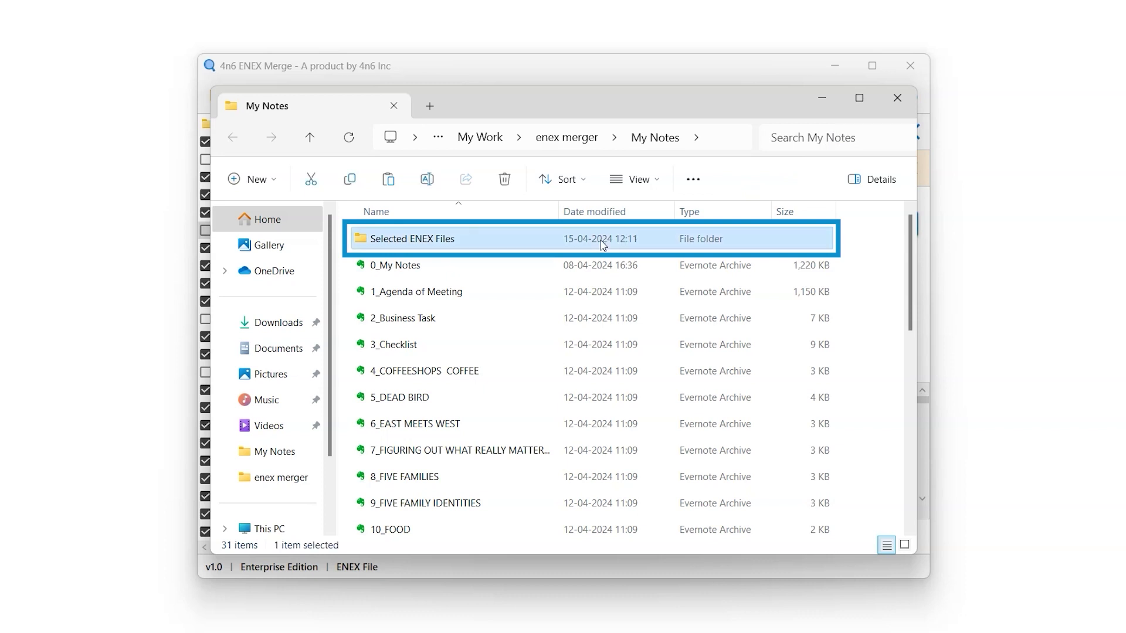